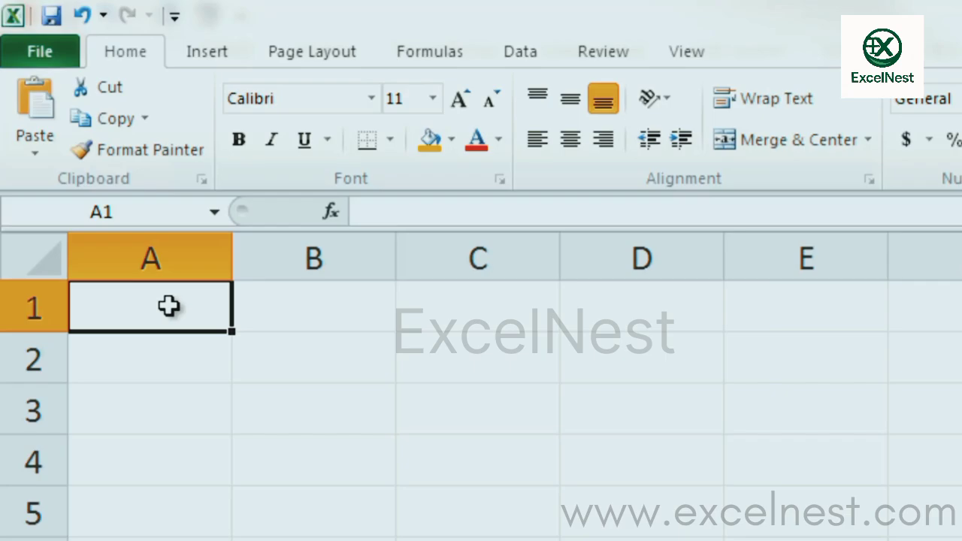
Enter the book title "The discovery of India" in cell A1.
text(The di)
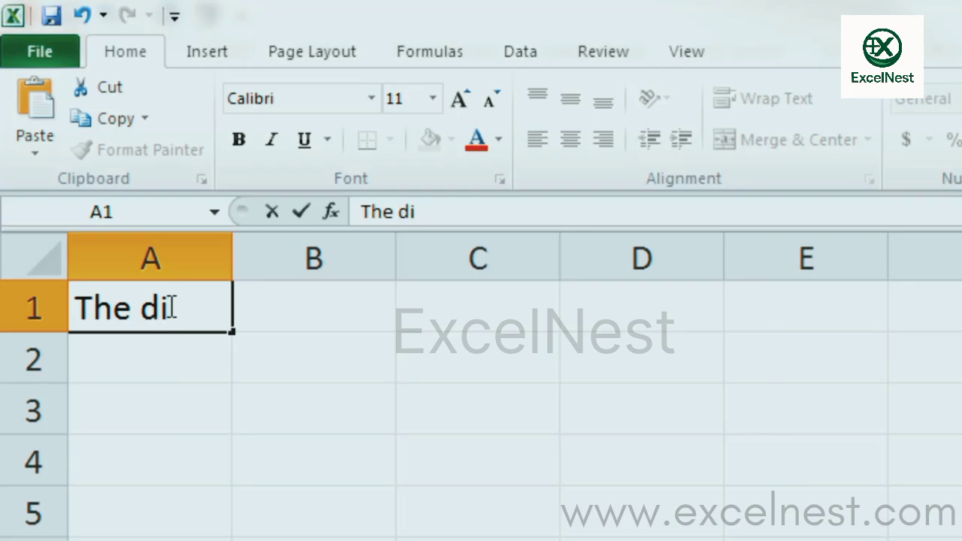
text(scove)
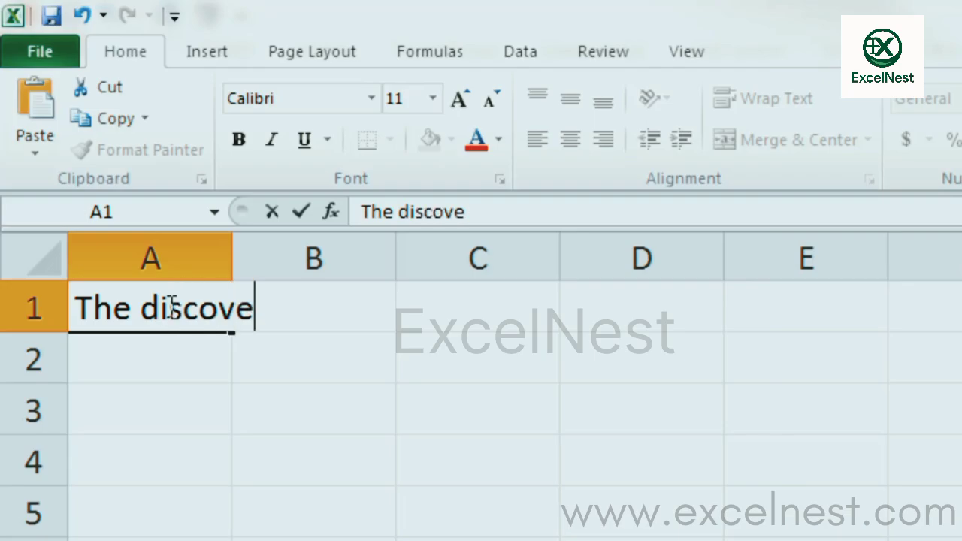
text(ry of i)
key(BackSpace)
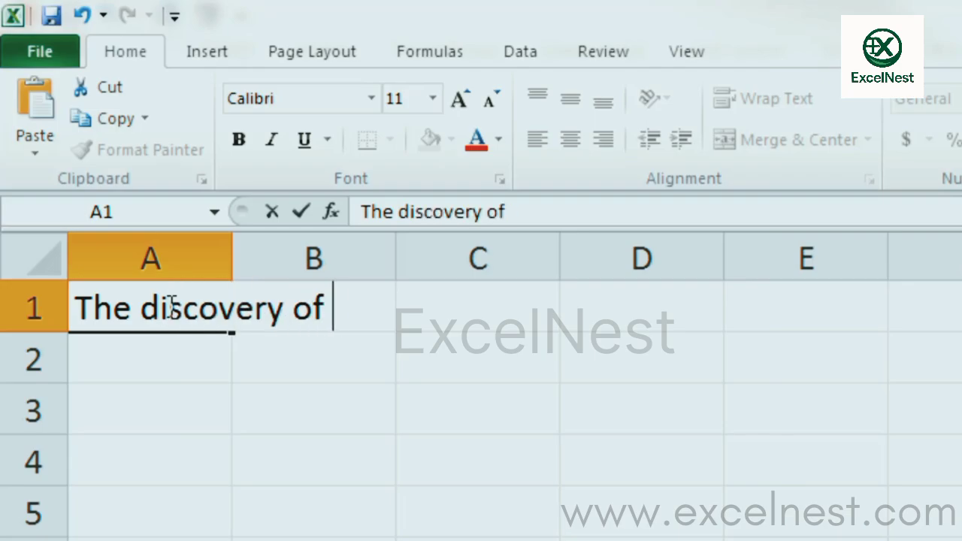
text(India)
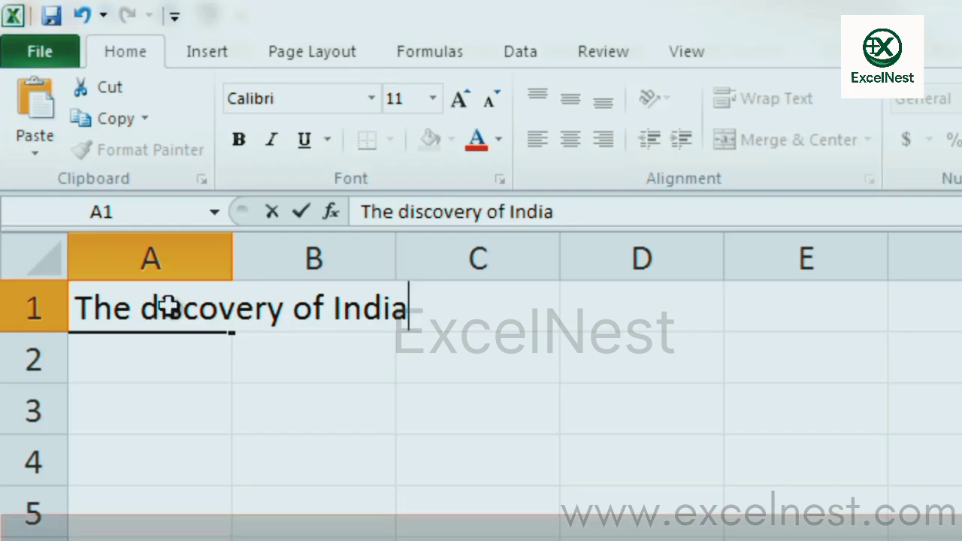
key(Return)
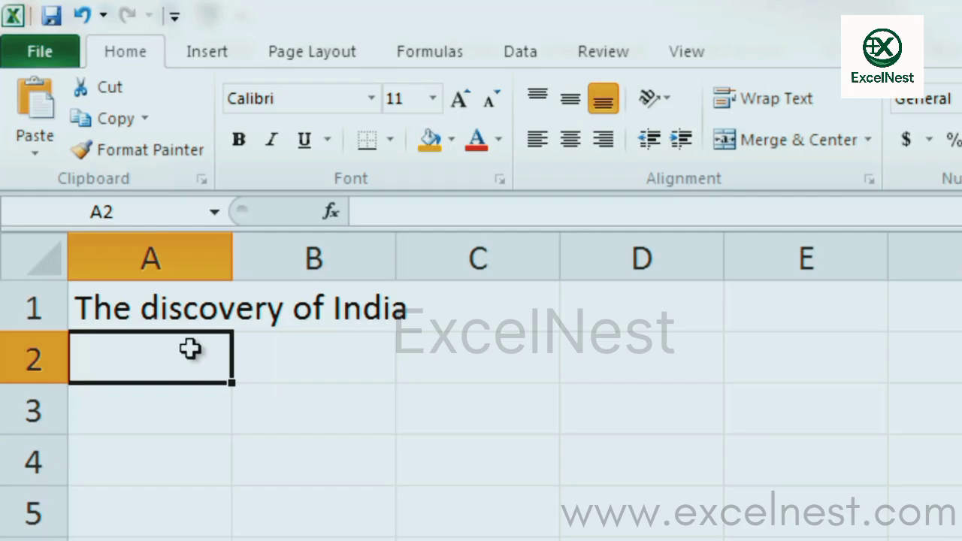
text(The )
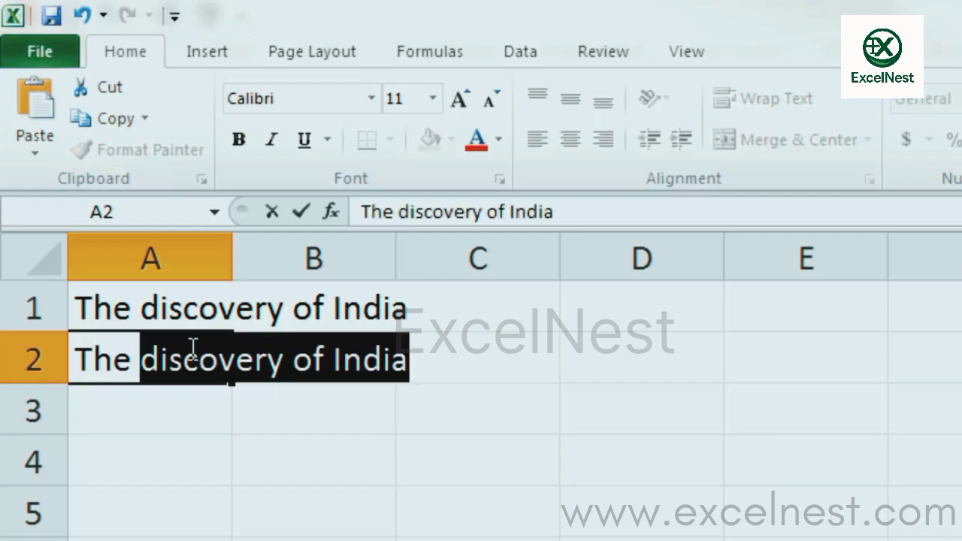
text(Story)
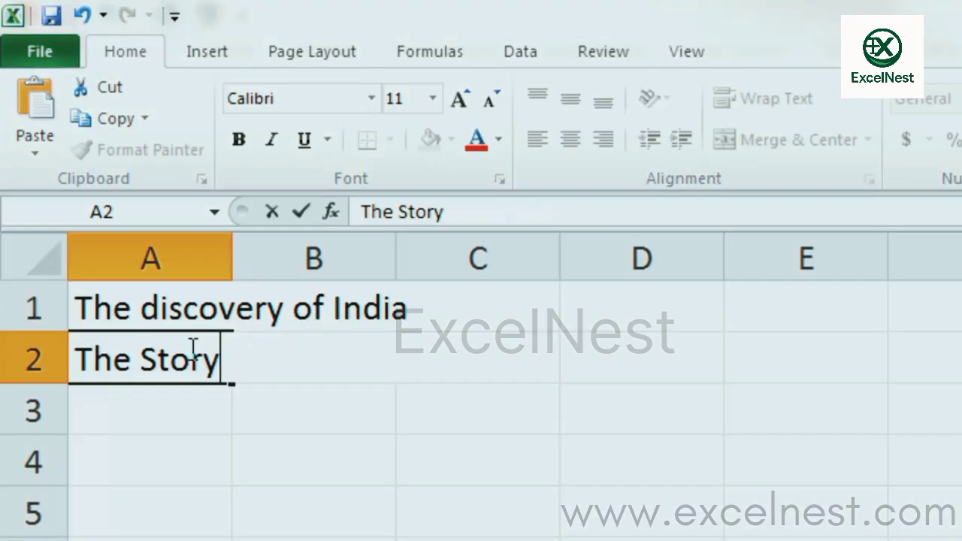
text(of my Ep)
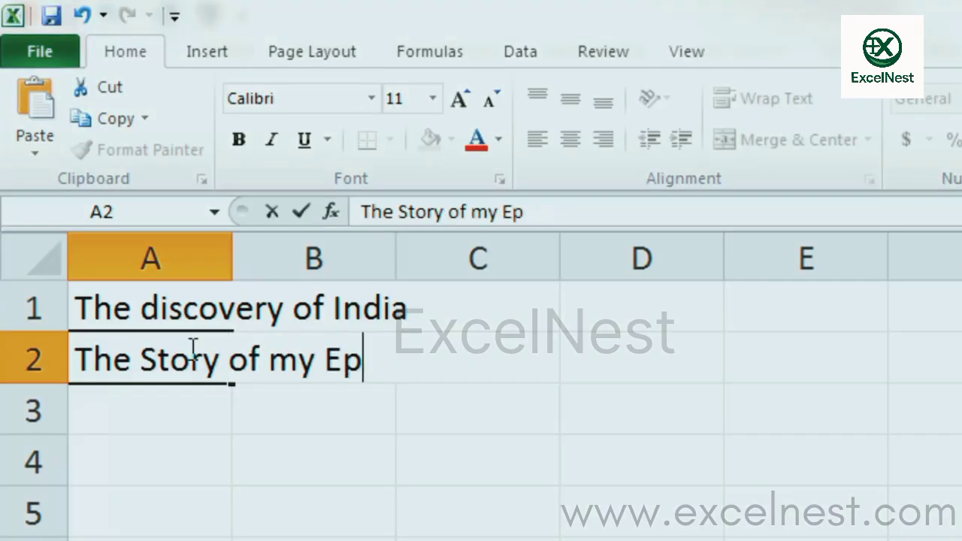
key(BackSpace)
text(xperi)
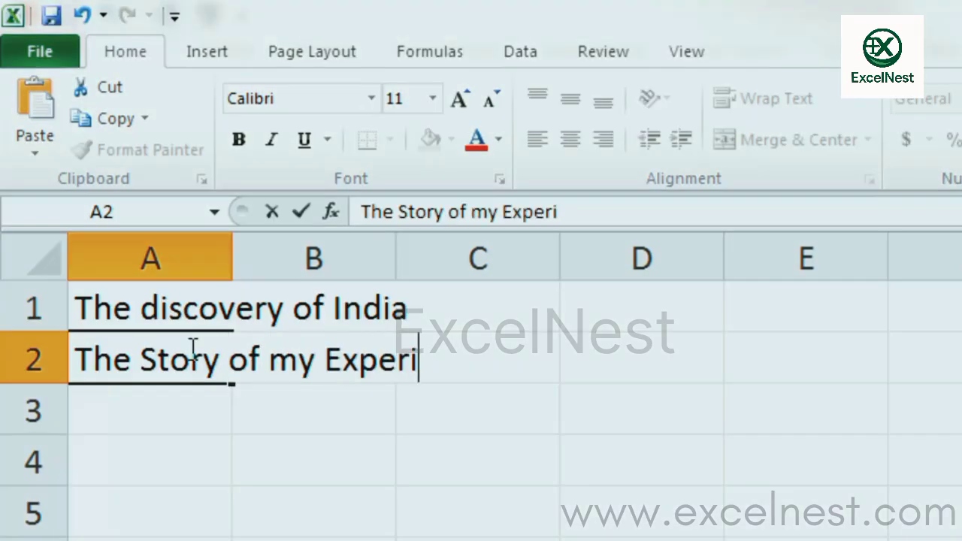
text(ments with)
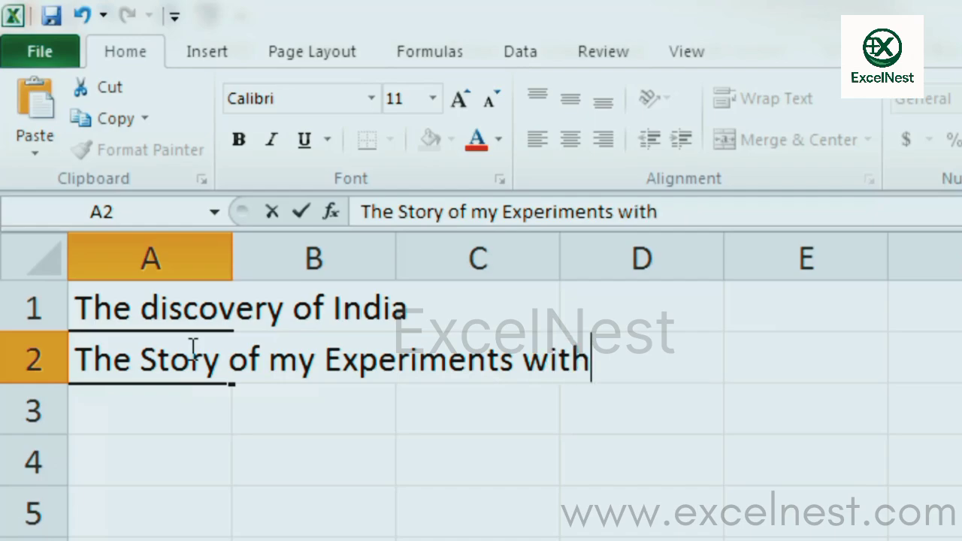
text( Truth)
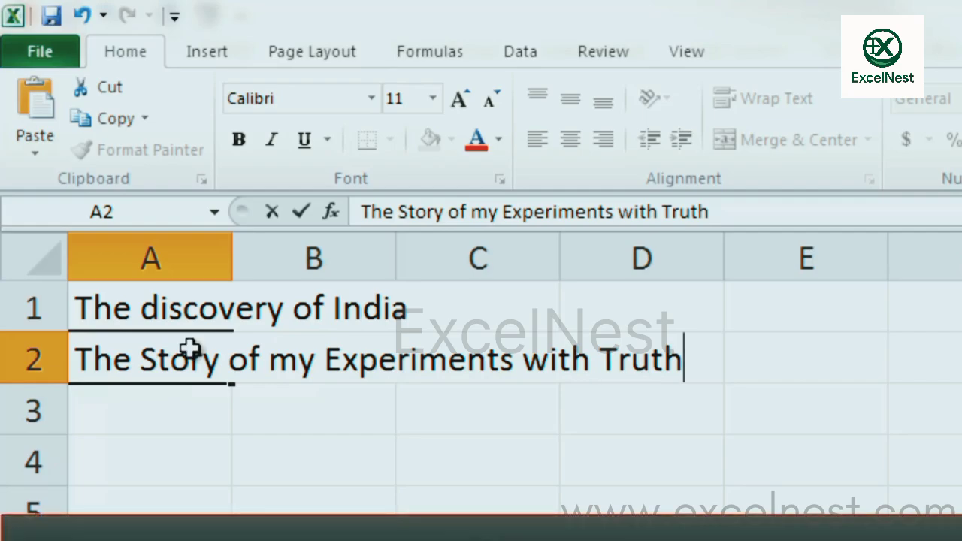
key(Escape)
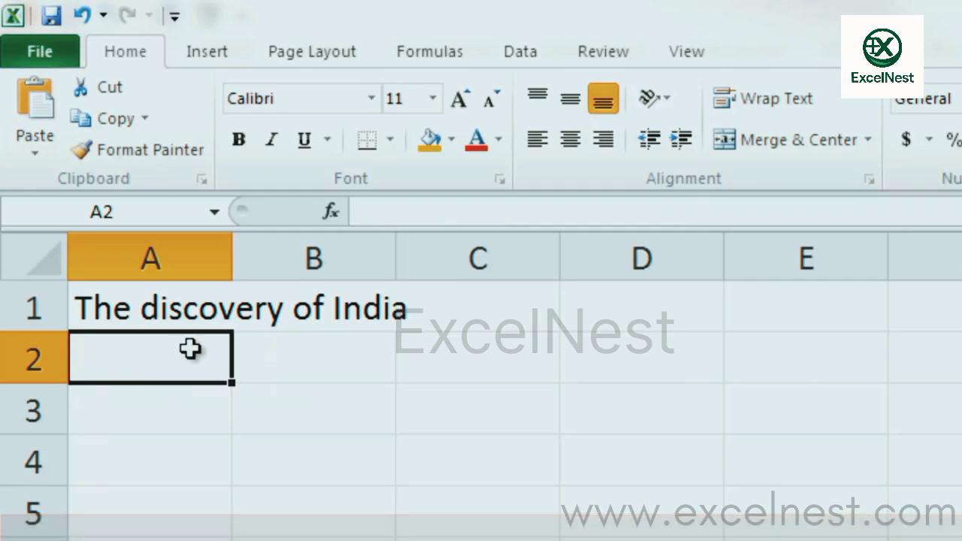
text(The)
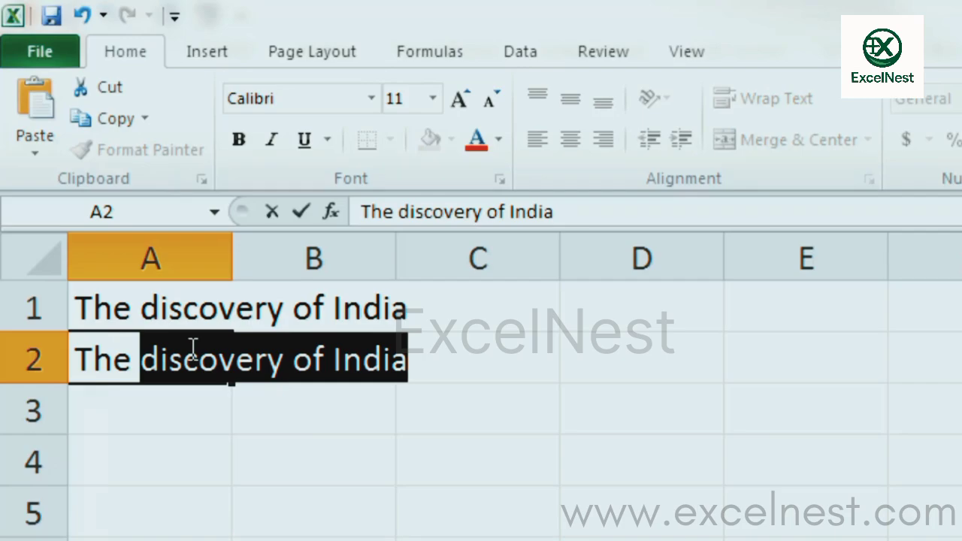
key(BackSpace)
key(BackSpace)
key(BackSpace)
key(BackSpace)
key(BackSpace)
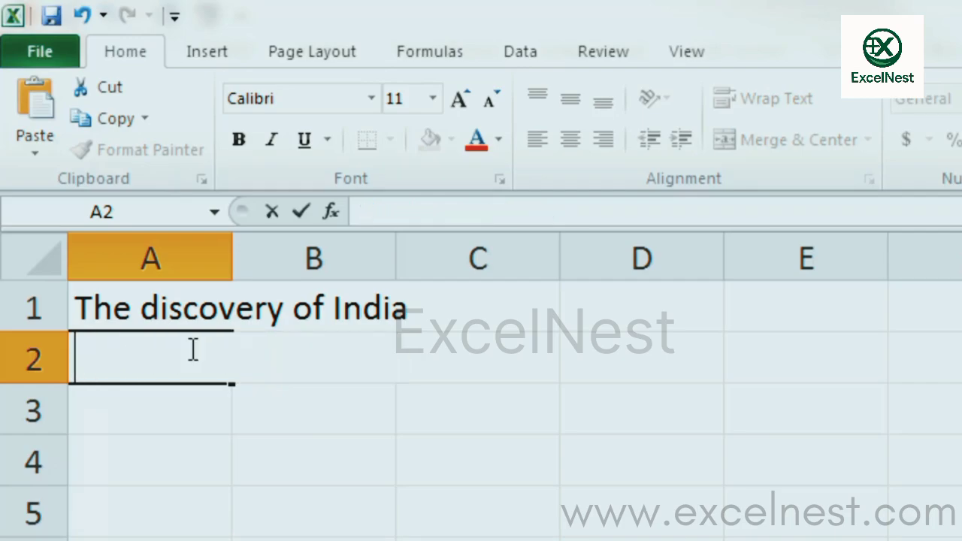
Enter the book title "The Story of my Experiments with Truth" in cell A2.
text(Tge)
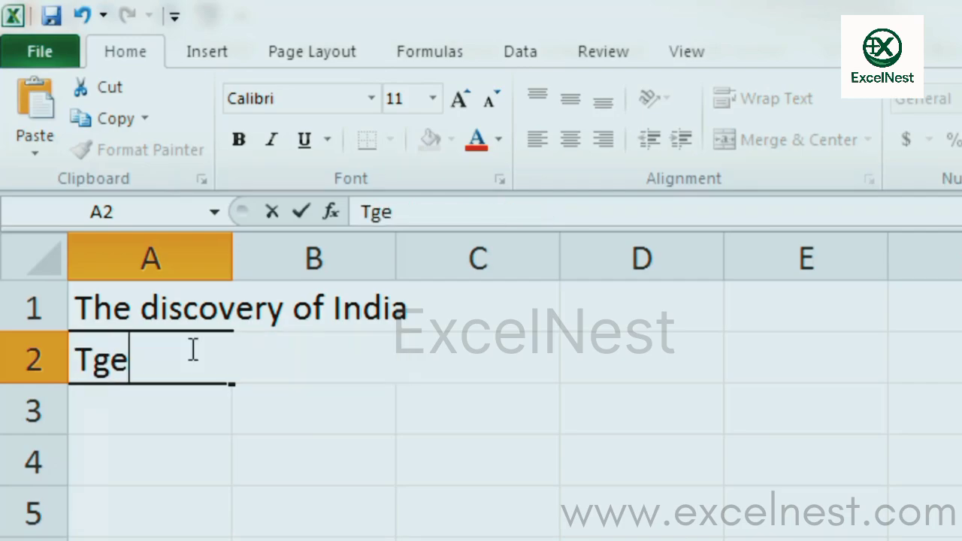
key(BackSpace)
key(BackSpace)
text(ge)
key(BackSpace)
key(BackSpace)
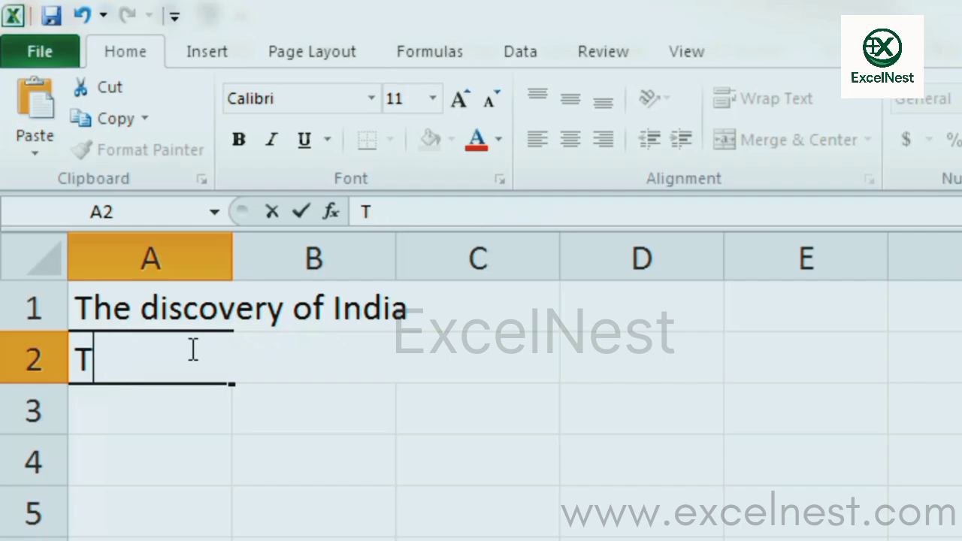
text(he Story of my)
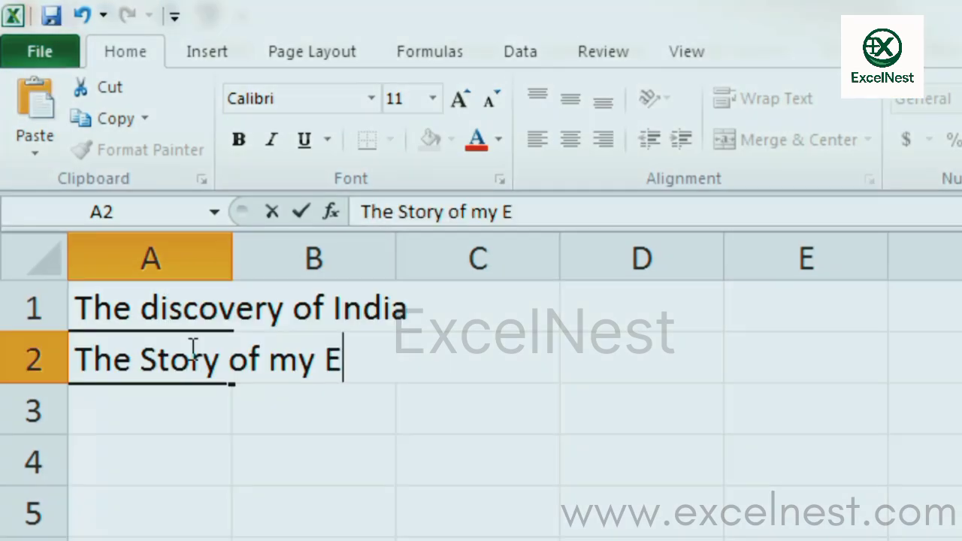
text(xperim)
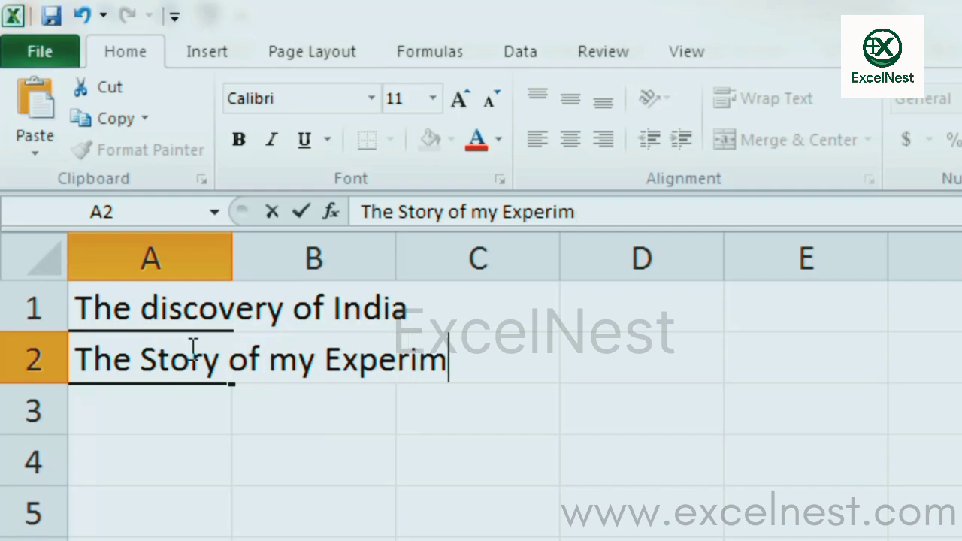
text(ents with Tr)
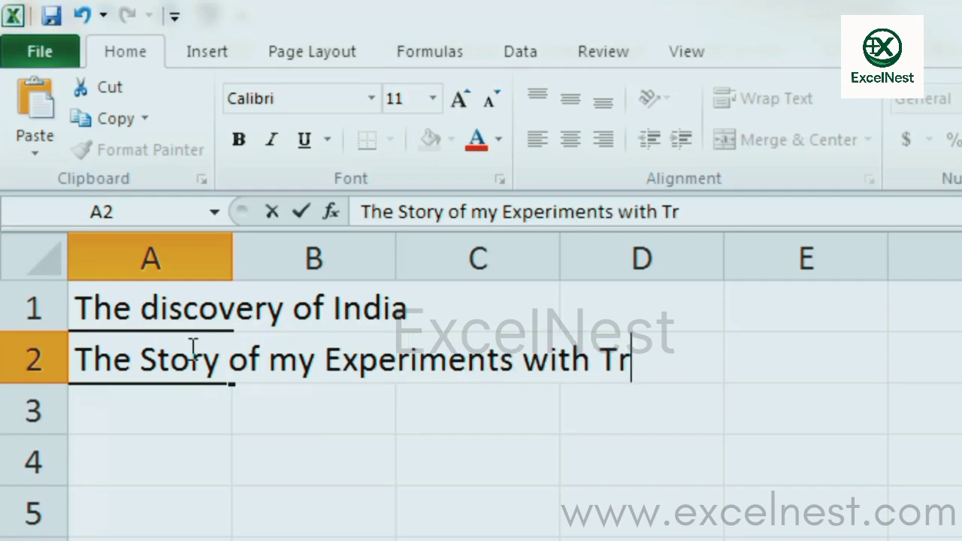
text(uth)
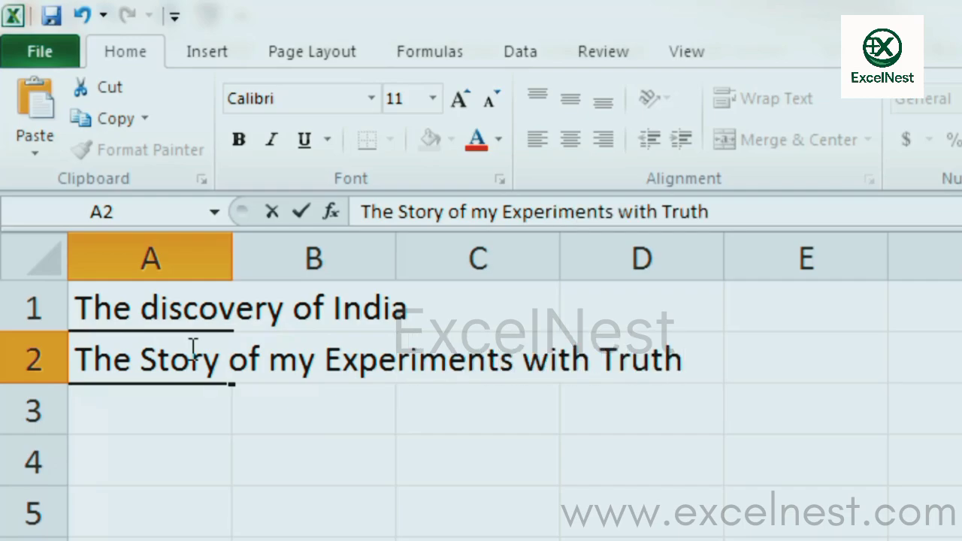
key(Return)
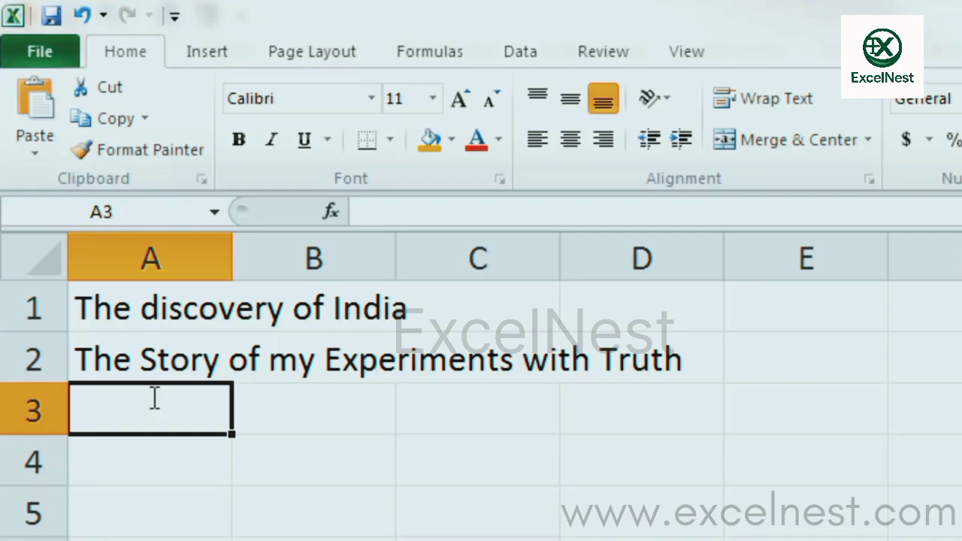
Enter the book title "Glimpses of World History" in cell A3.
text(Glimpses )
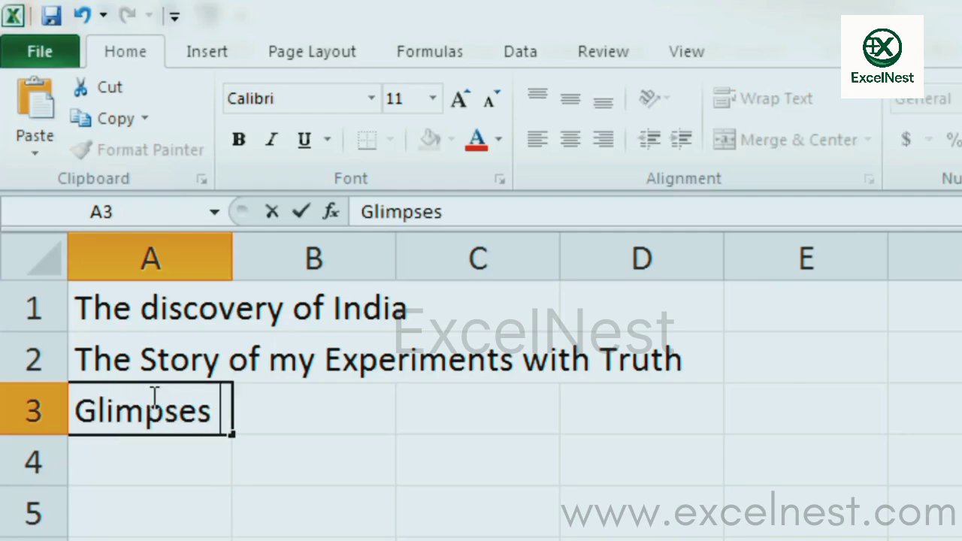
text(of World History)
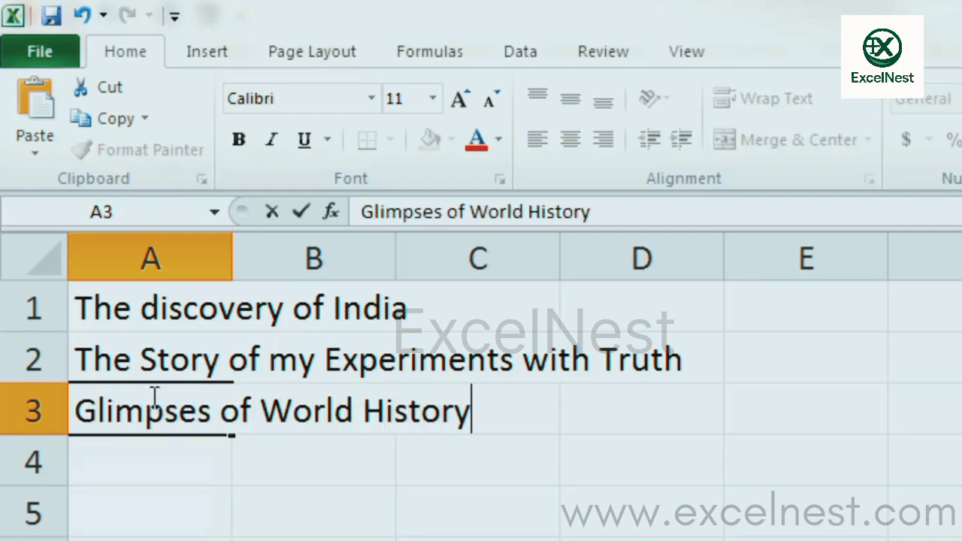
key(Return)
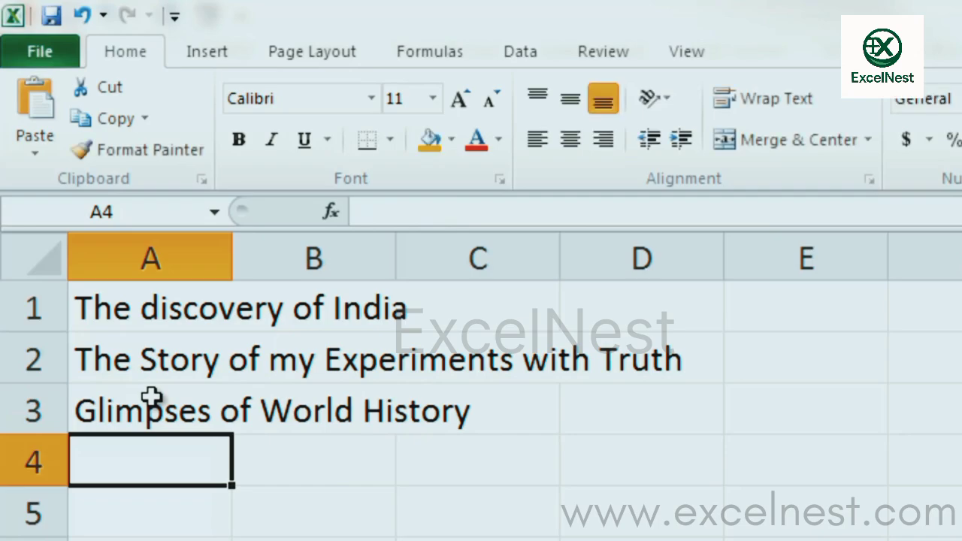
Enter the book title "A Guide to Health" in cell A4.
text(A guid)
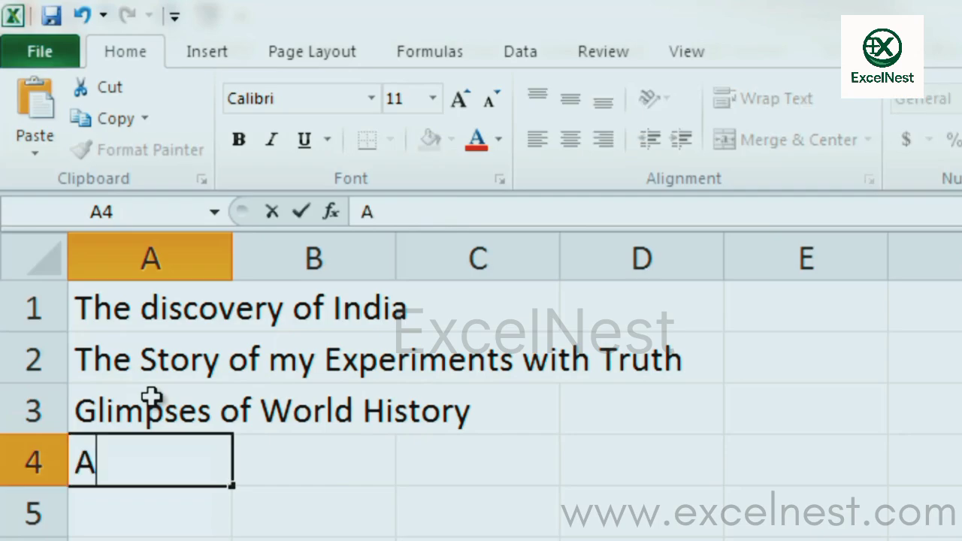
key(BackSpace)
key(BackSpace)
key(BackSpace)
key(BackSpace)
text(f)
key(BackSpace)
text(Guide t)
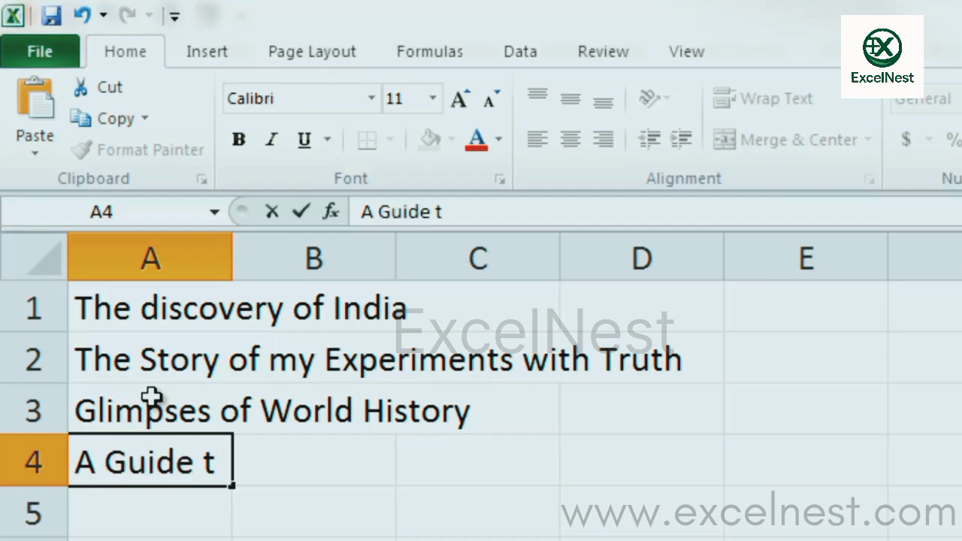
text( o Health)
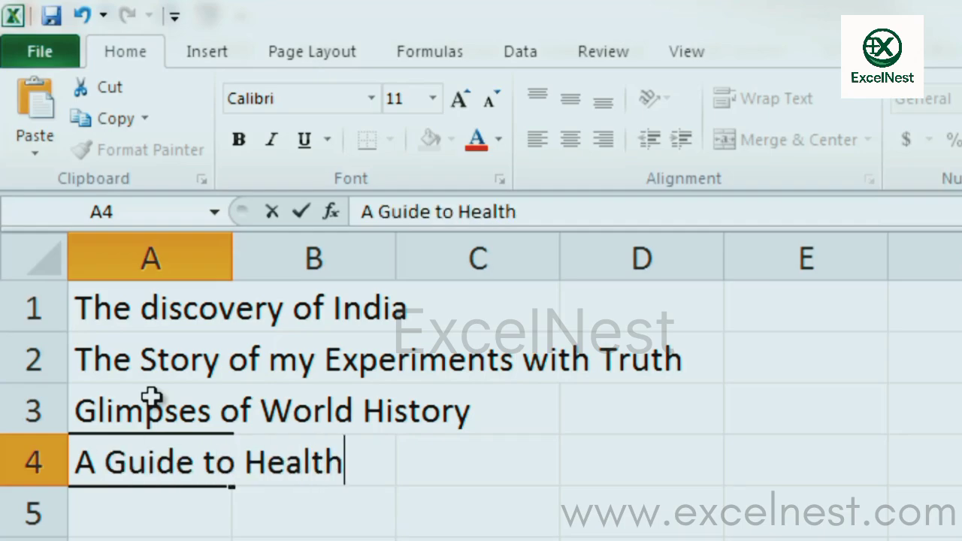
key(Return)
Enter the book title "Wings of Fire" in cell A5.
text(Wings of F)
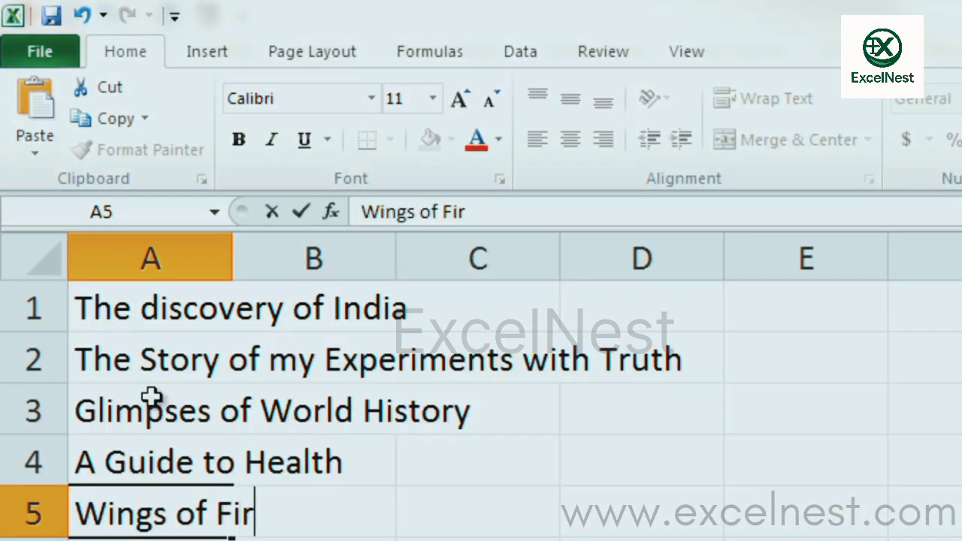
text(e)
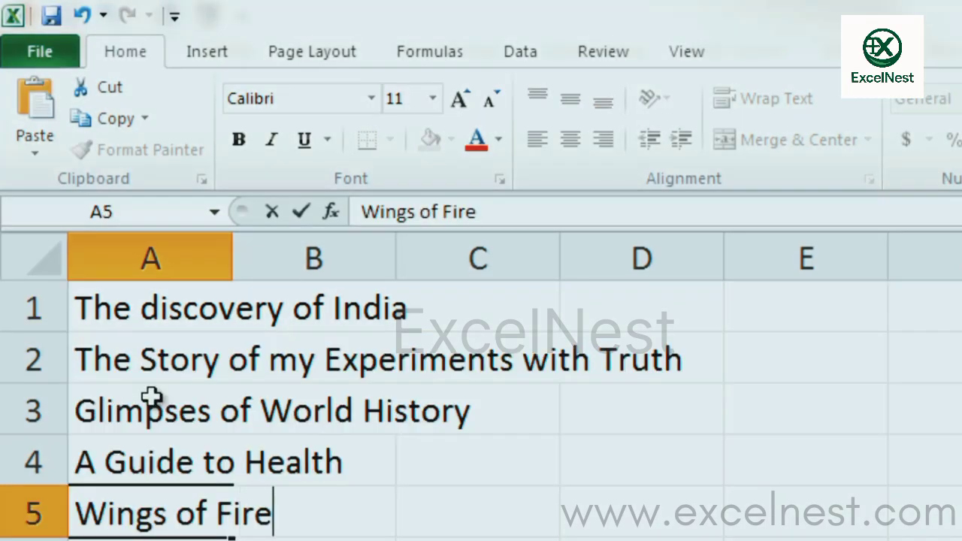
key(Return)
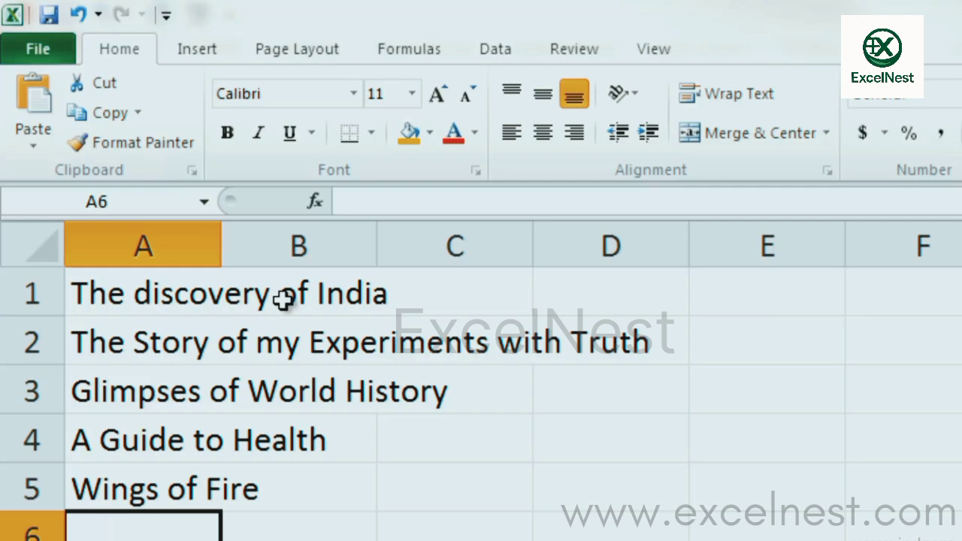
Enter the author "Jawaharlal Nehru" in cell B1, beside the first book title.
click(346, 295)
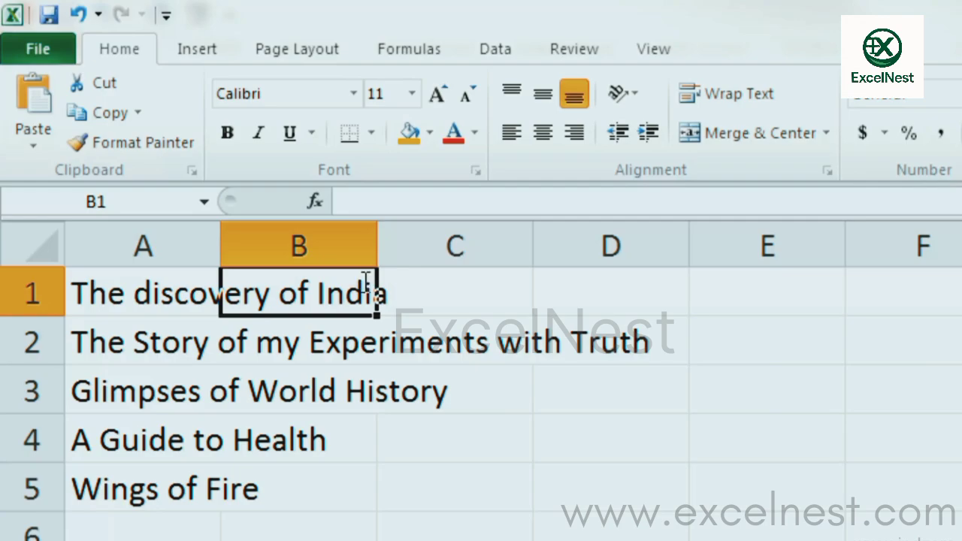
text(Jawaharl)
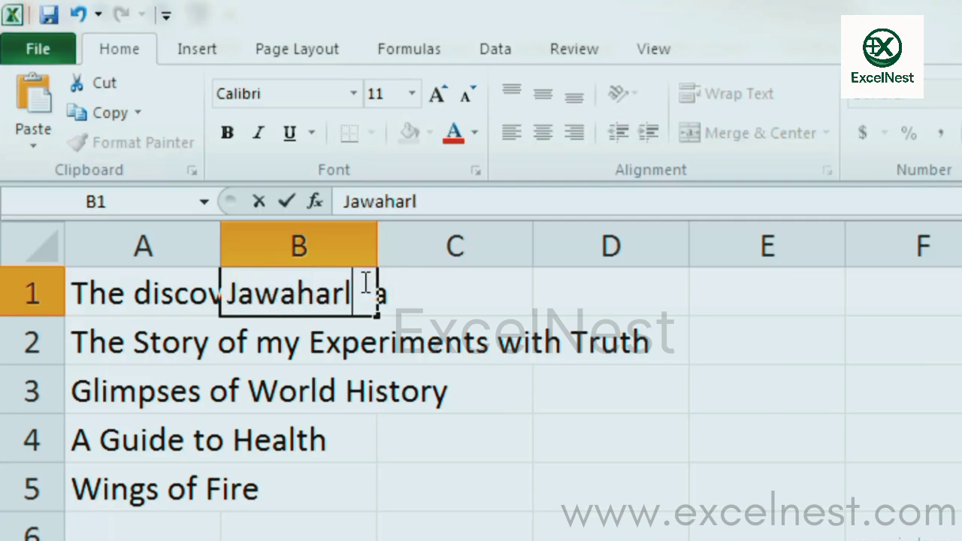
text(al Neh)
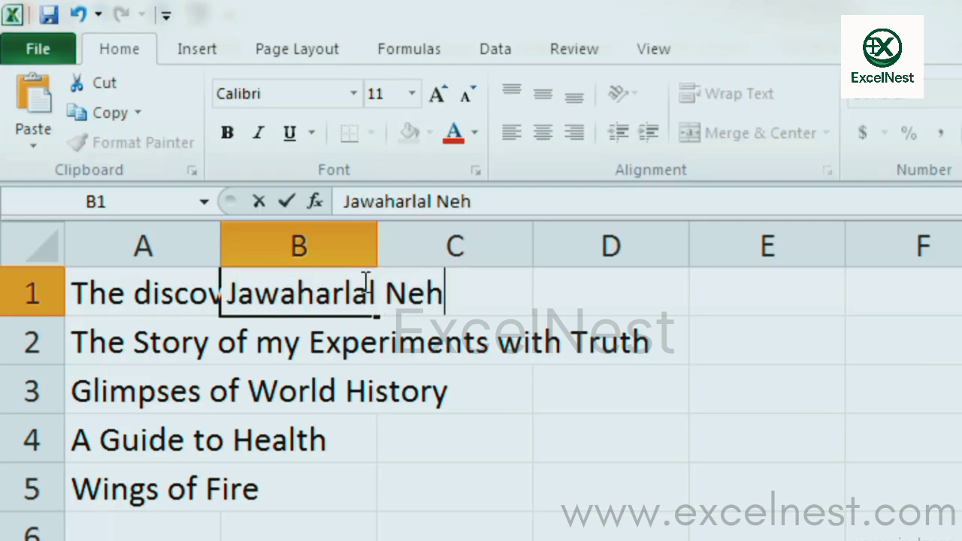
text(ru)
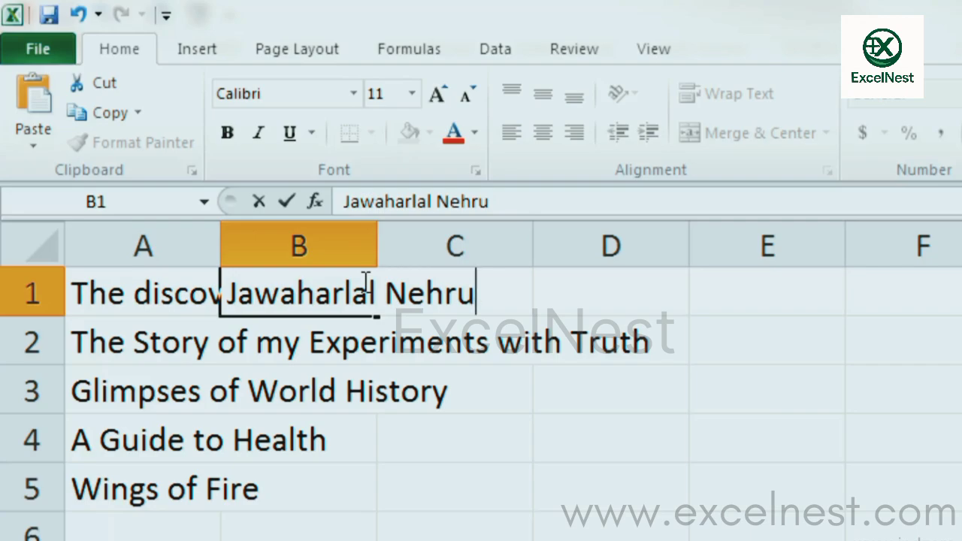
key(Return)
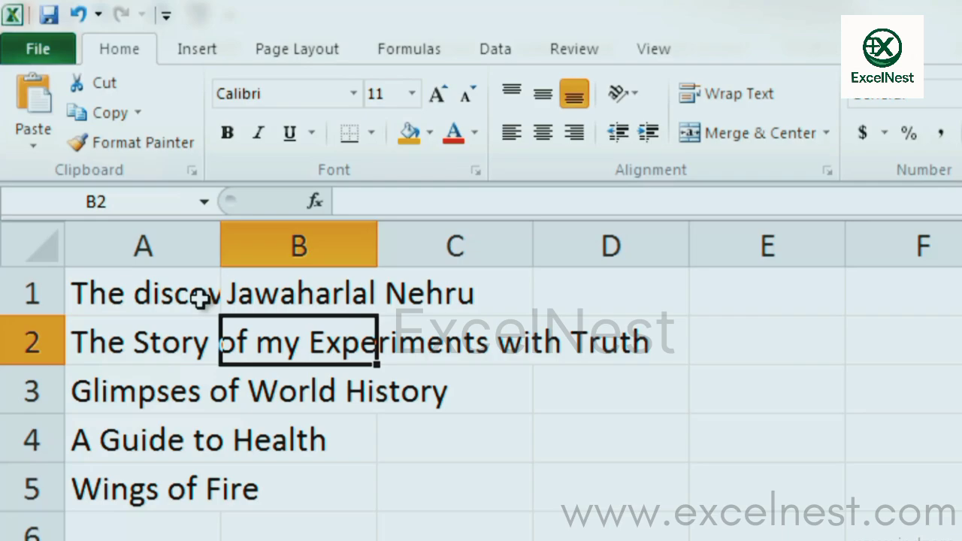
Open the column width setting for column A.
click(139, 294)
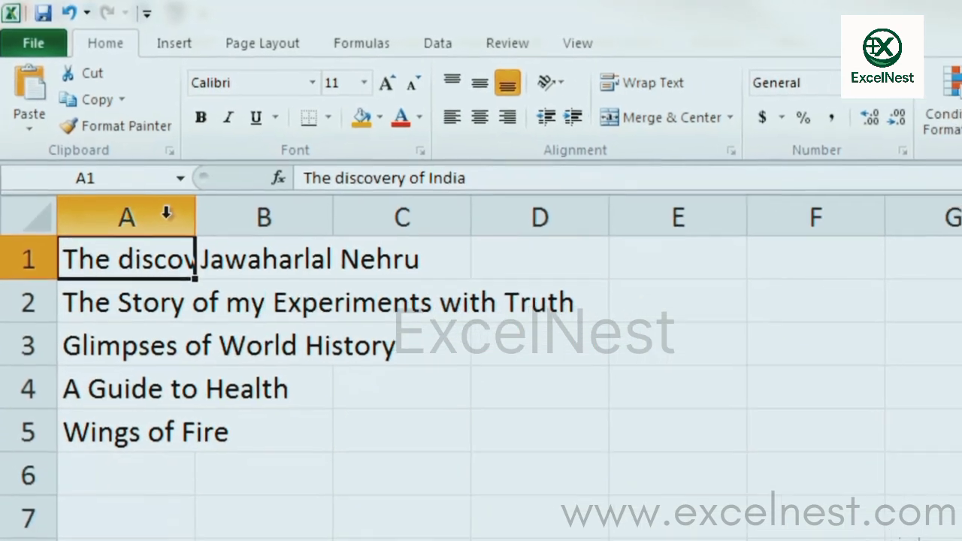
click(152, 193)
right_click(152, 200)
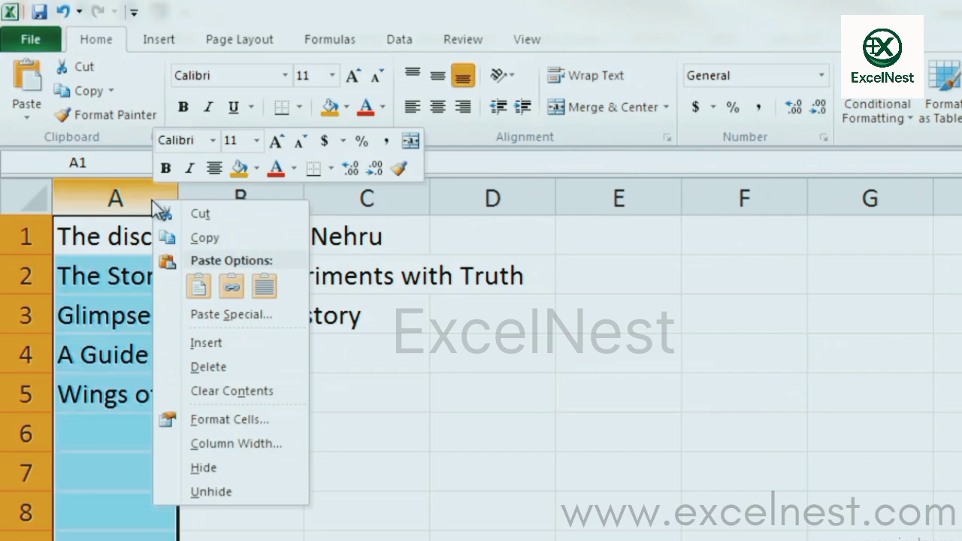
click(212, 445)
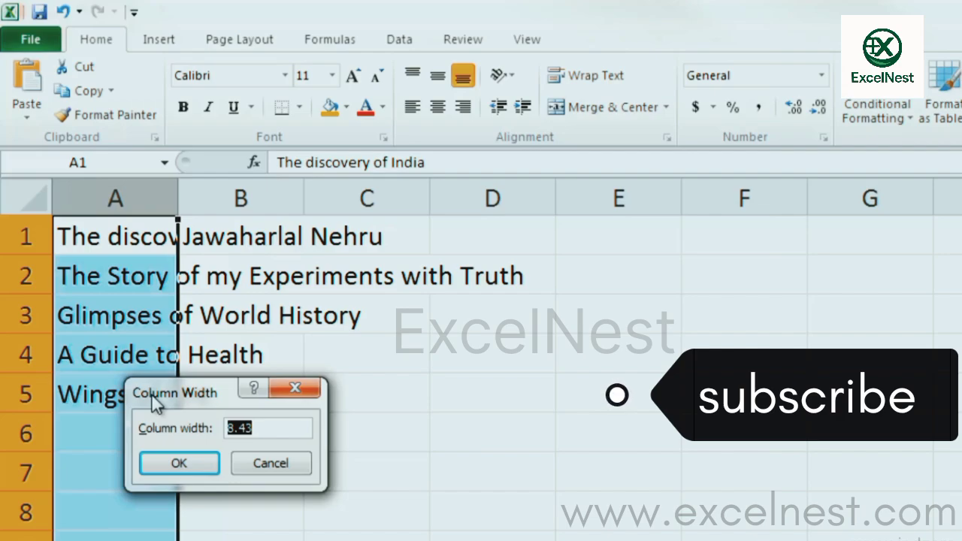
click(249, 428)
drag(249, 428, 224, 431)
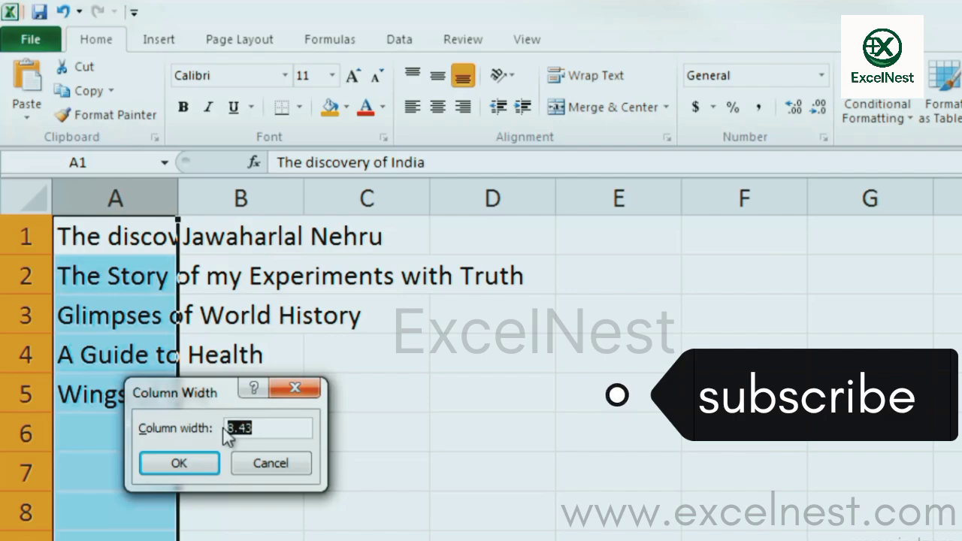
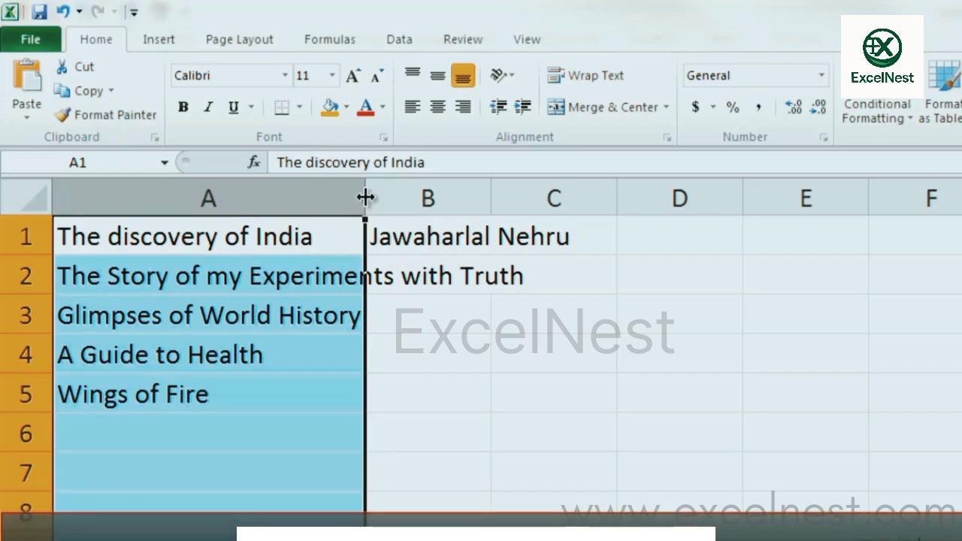
Widen column A until the longest book title fits inside it.
double_click(366, 197)
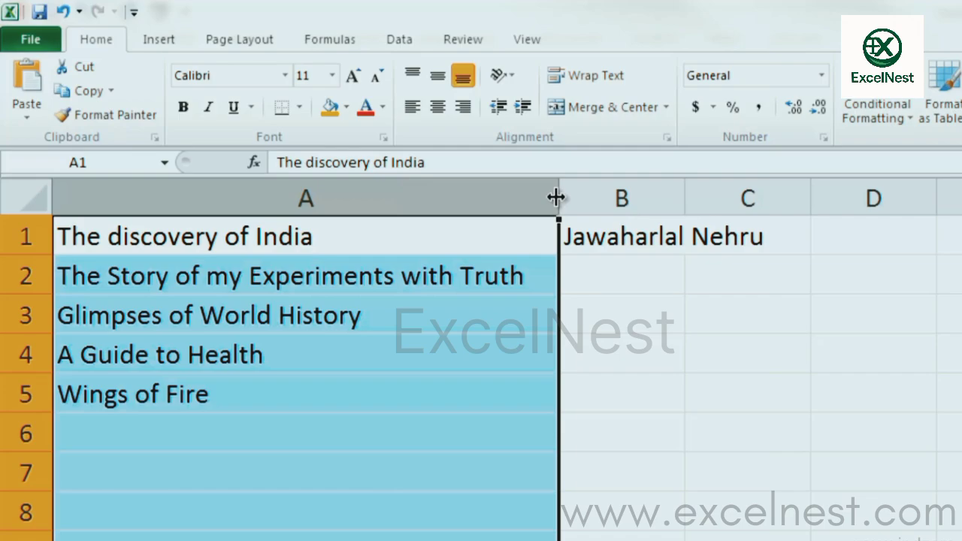
click(320, 198)
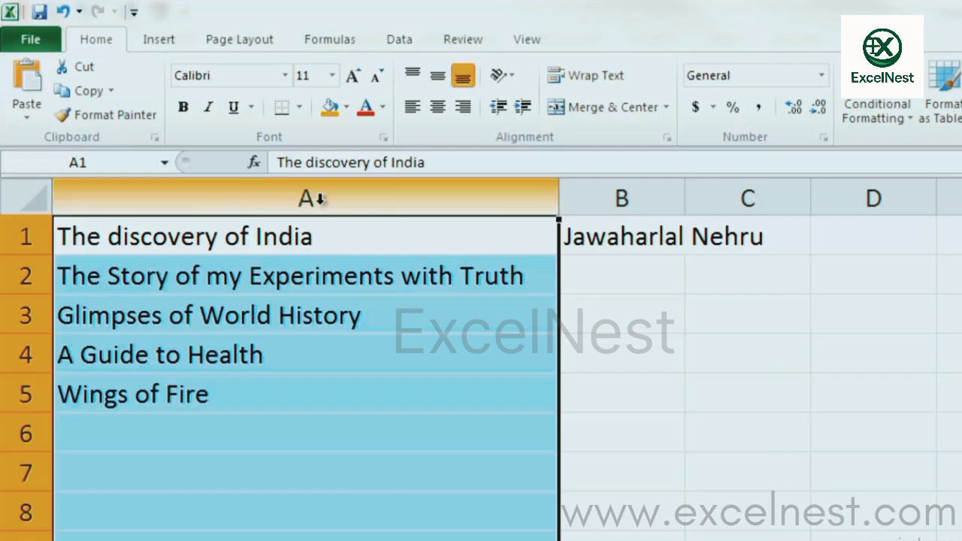
click(339, 237)
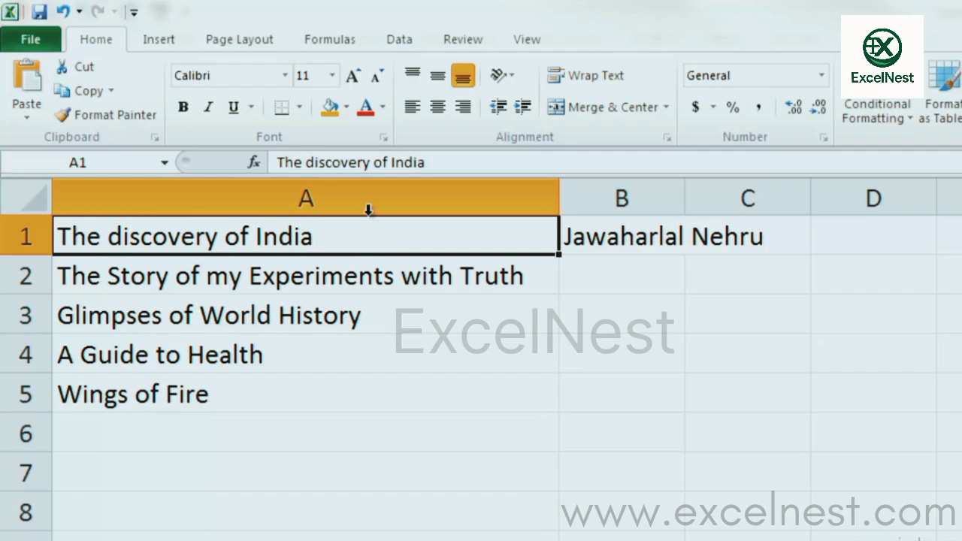
Set the height of row 1 to 20.
click(15, 238)
right_click(22, 244)
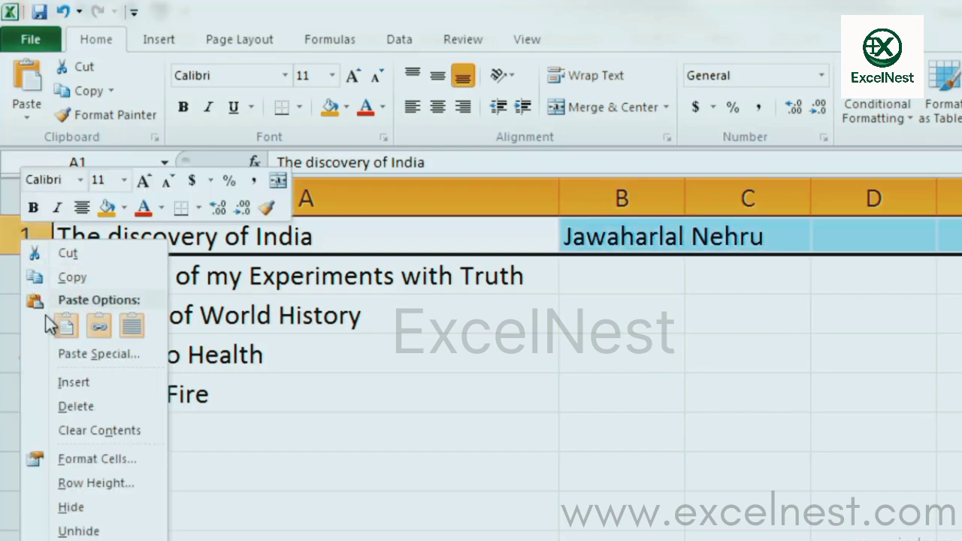
click(80, 479)
drag(86, 434, 279, 429)
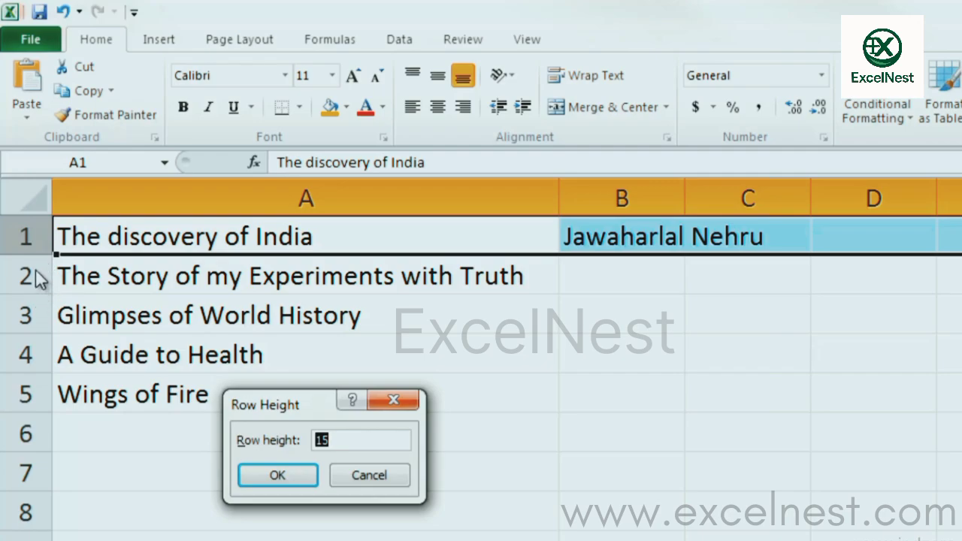
click(362, 437)
key(shift+Home)
text(20)
click(277, 477)
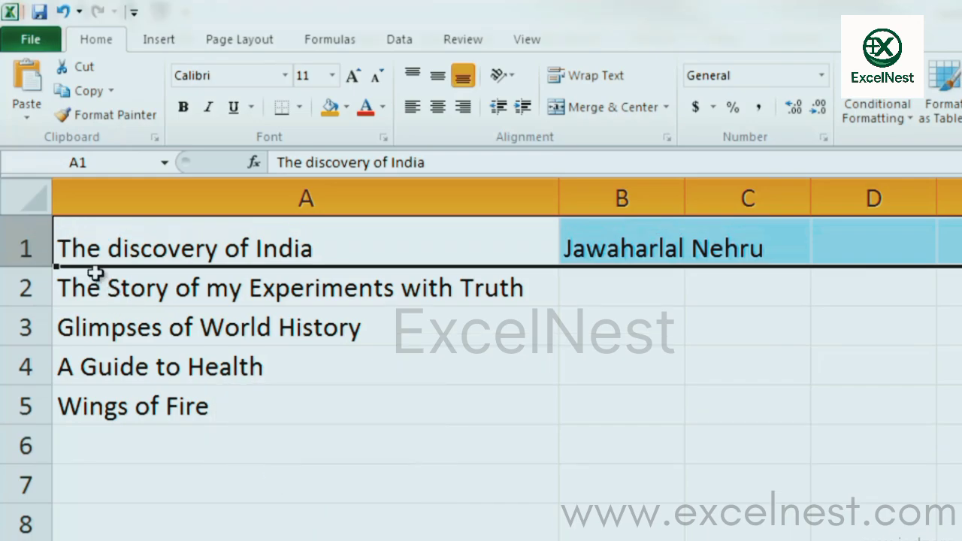
Auto-fit the height of row 1 to its contents.
click(34, 251)
click(38, 228)
double_click(25, 265)
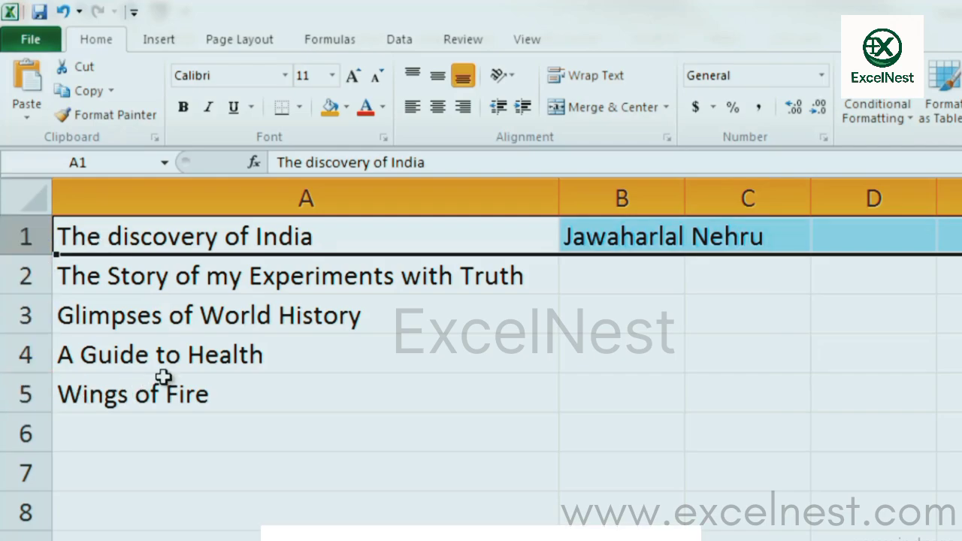
Select cell B2, beside the second book title.
key(Up)
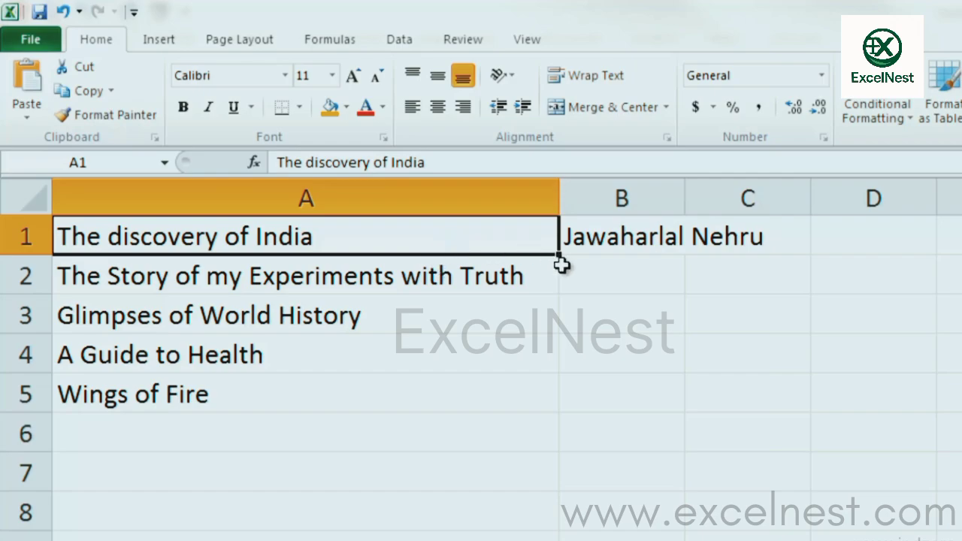
click(597, 272)
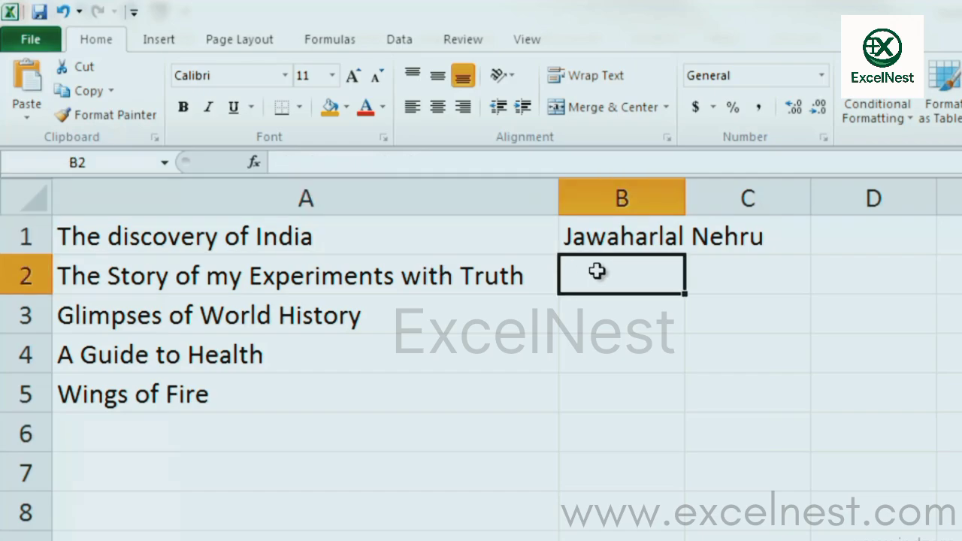